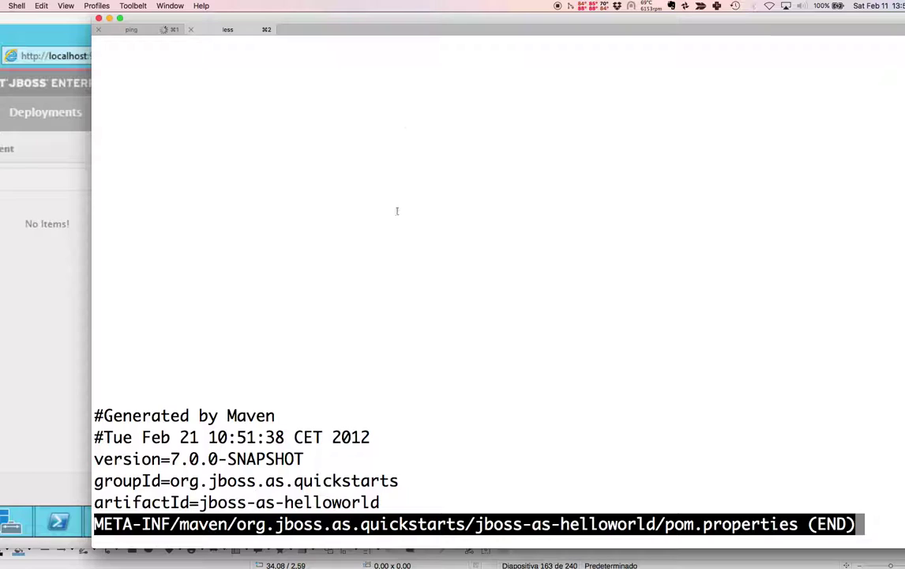
Exit the pom.properties view in the terminal and list the contents of the jbossashello folder
key("super+Tab")
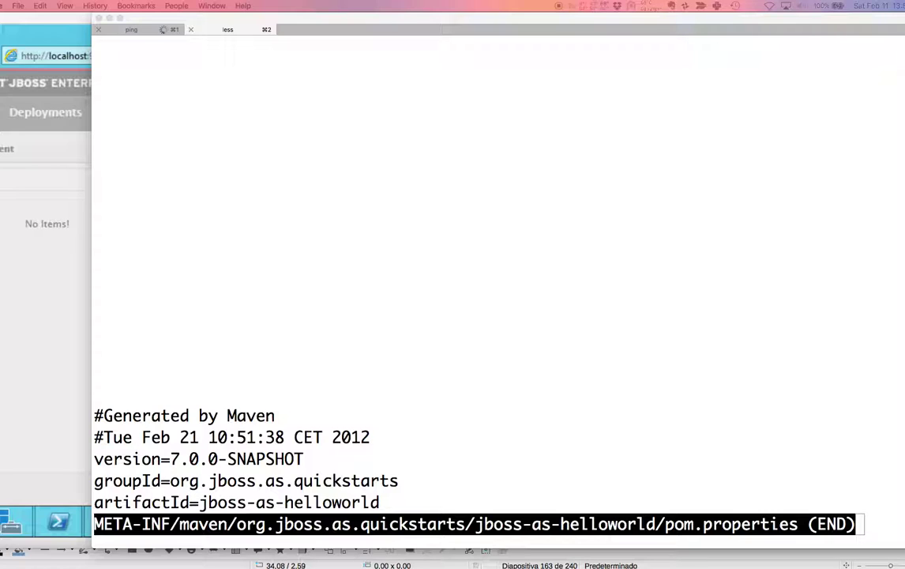
left_click(378, 354)
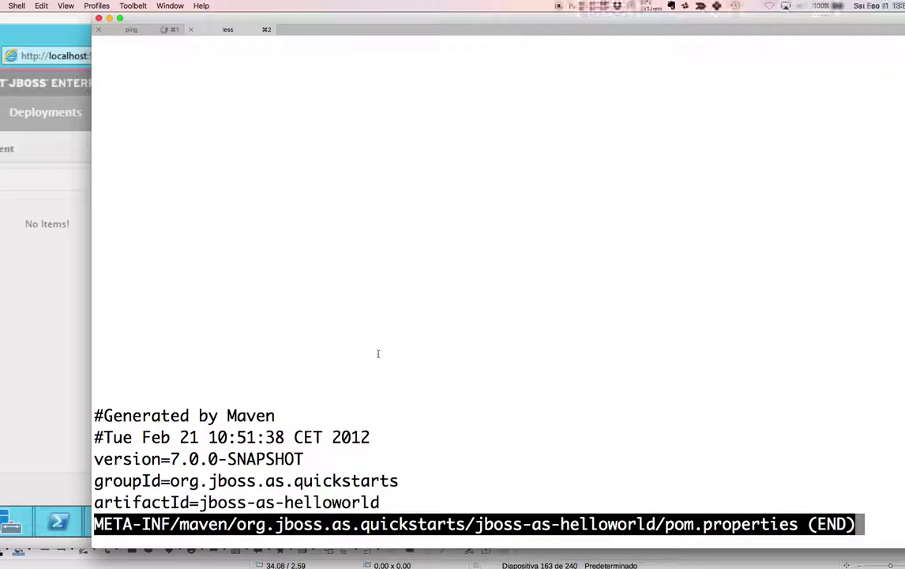
key("q")
type("ls")
key("Return")
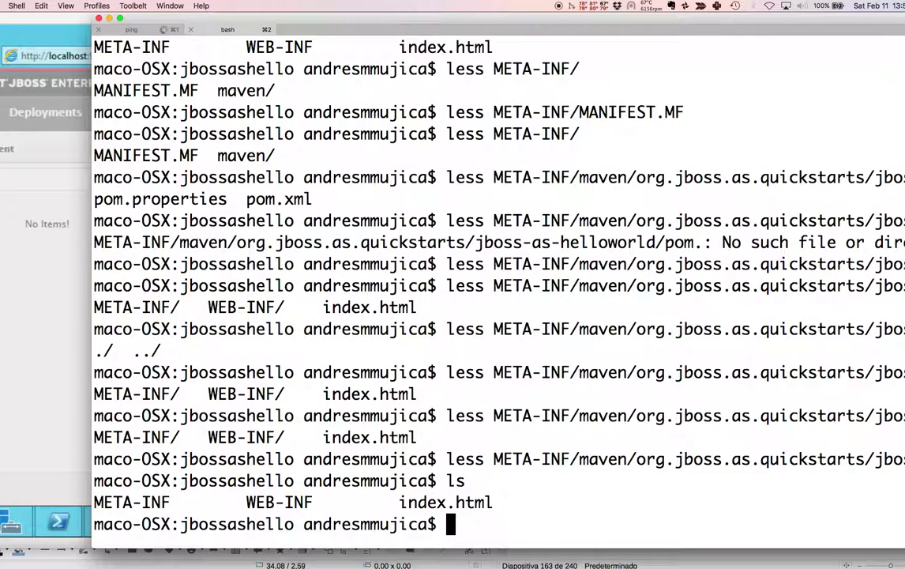
Switch to the Windows virtual machine and go up from the wallpaper folder to its parent, Escritorio, in File Explorer
left_click(36, 399)
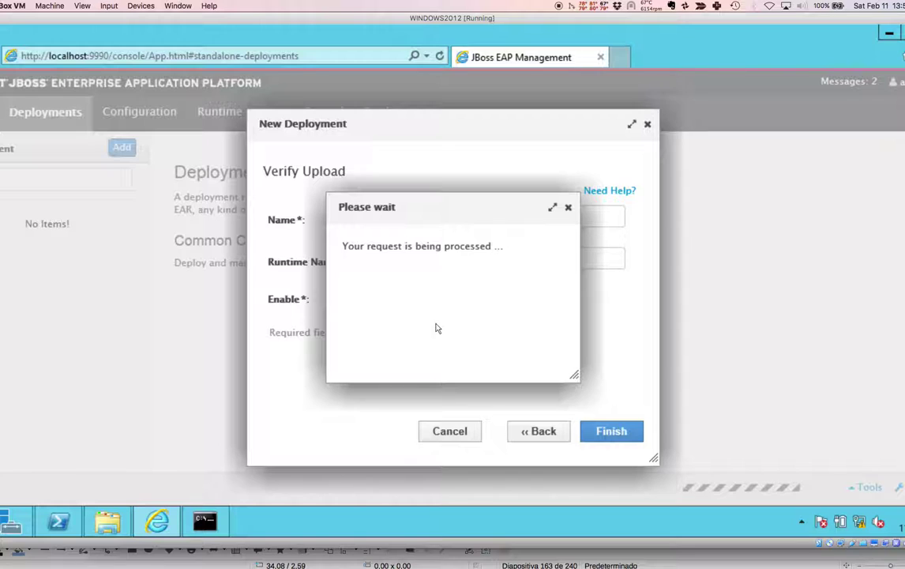
left_click(107, 521)
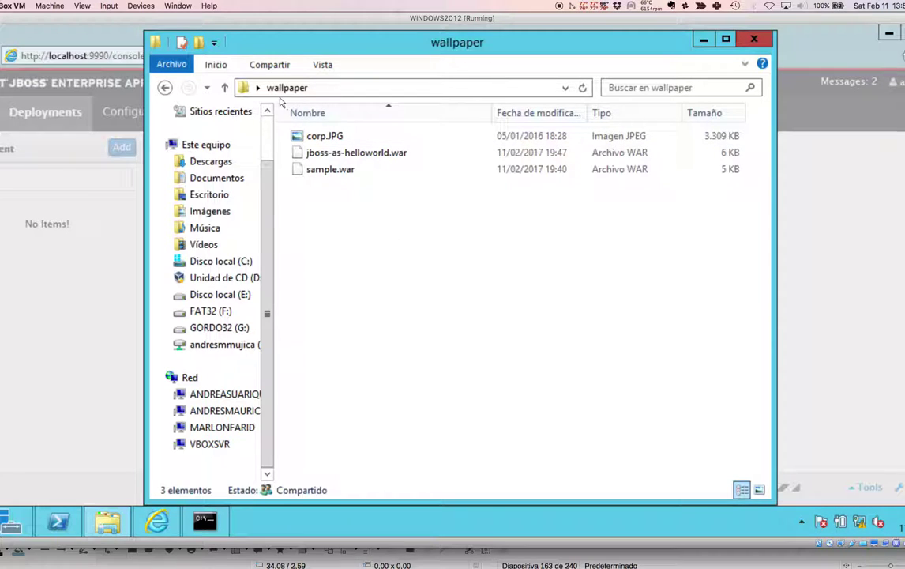
left_click(241, 87)
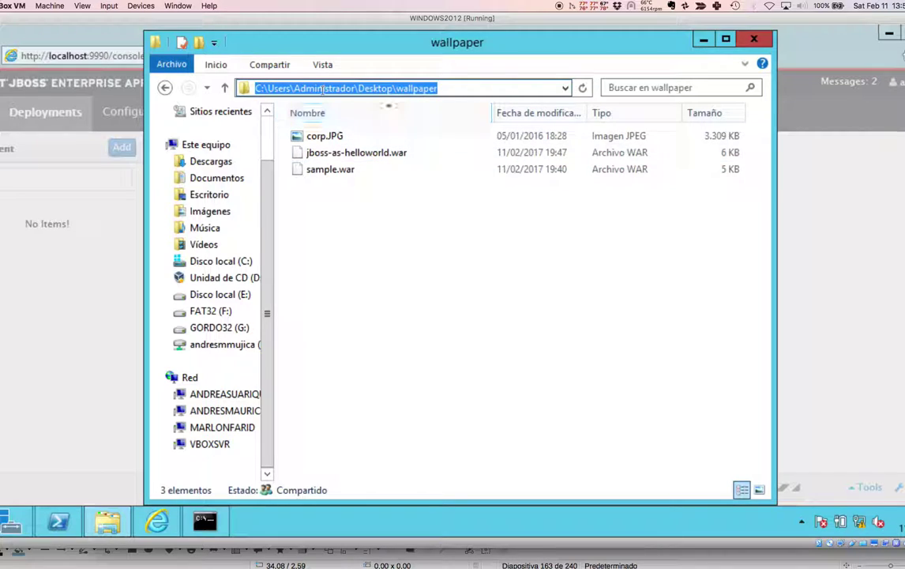
left_click(224, 88)
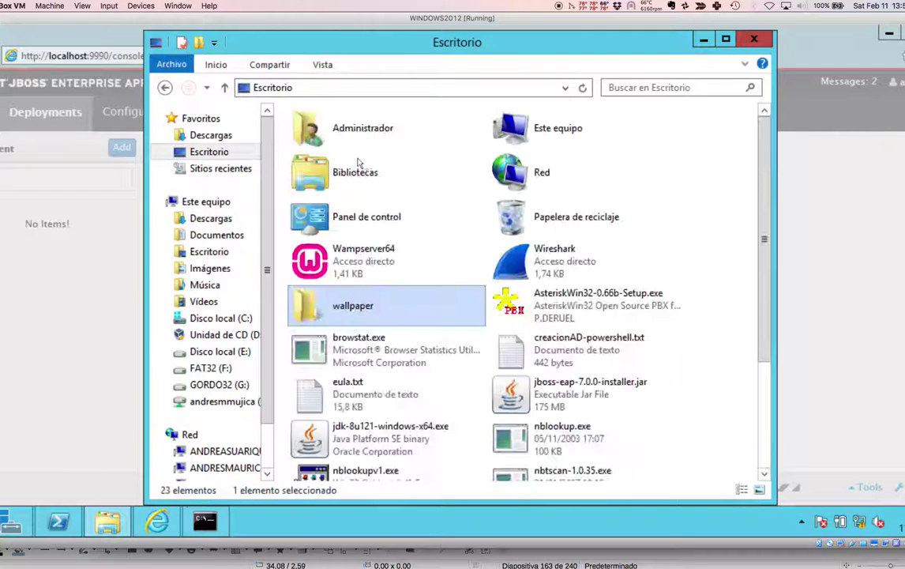
Share the wallpaper folder from its properties with Todos at the Lectura permission level
left_click(352, 305)
left_click(301, 311)
right_click(301, 310)
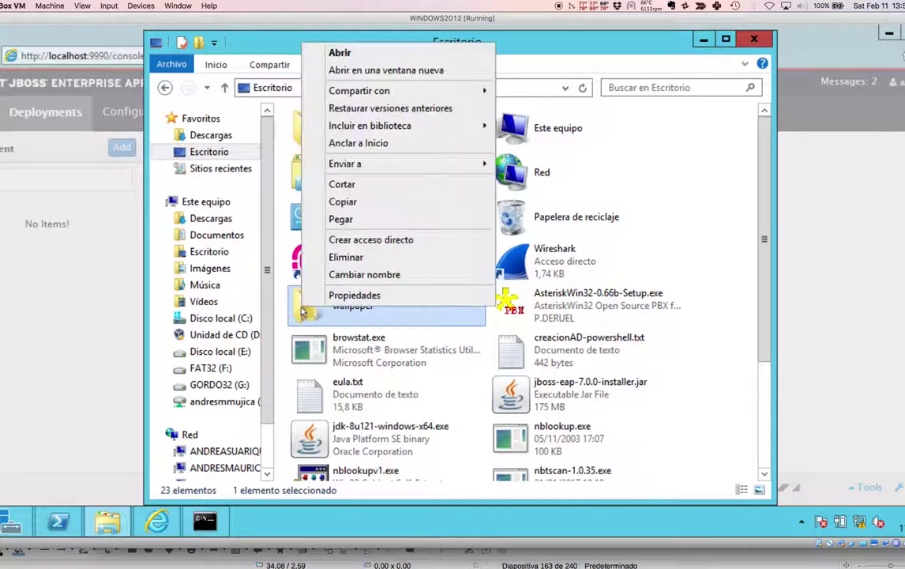
left_click(359, 295)
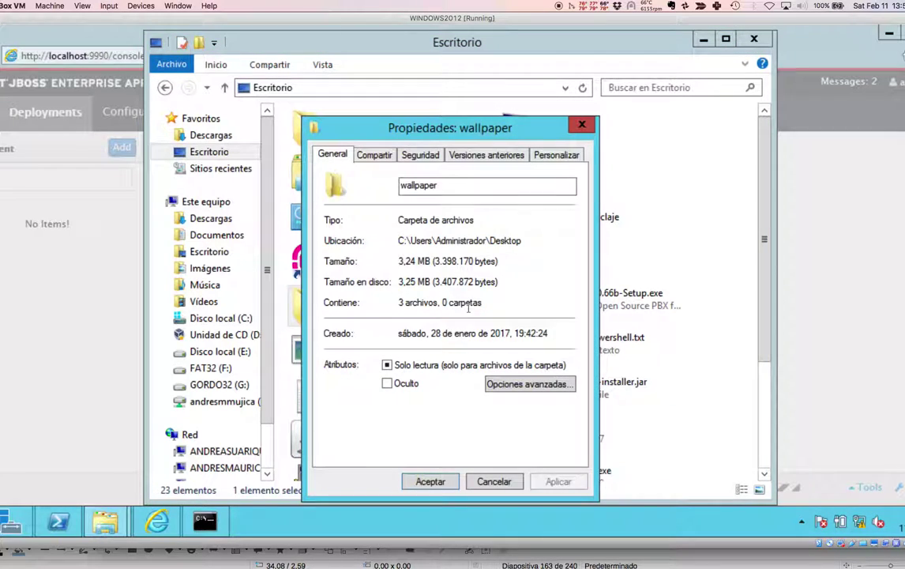
left_click(376, 156)
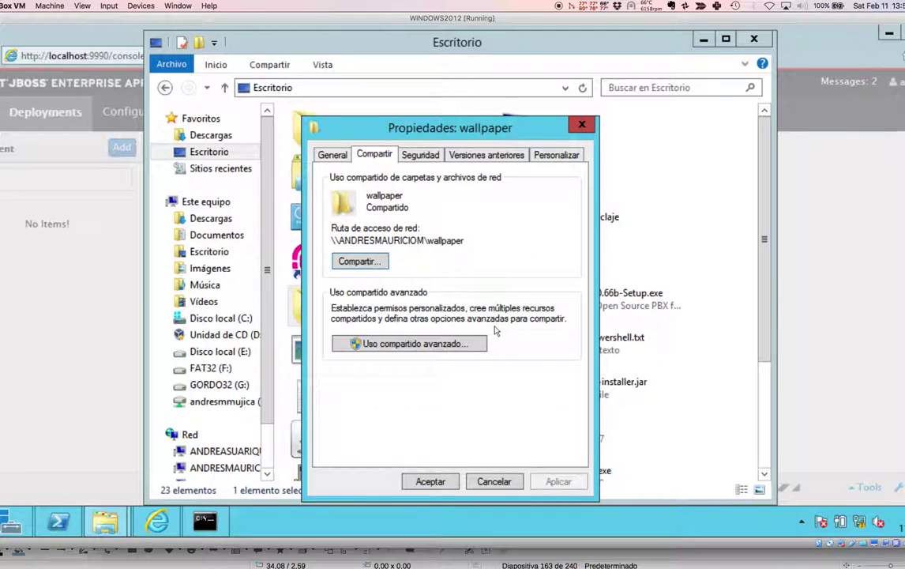
left_click(361, 261)
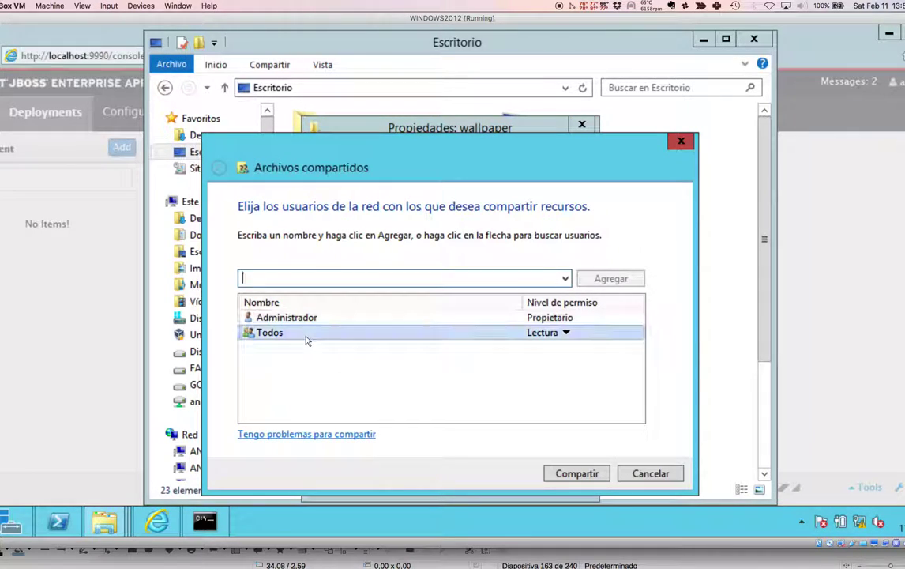
left_click(565, 333)
left_click(517, 422)
left_click(577, 473)
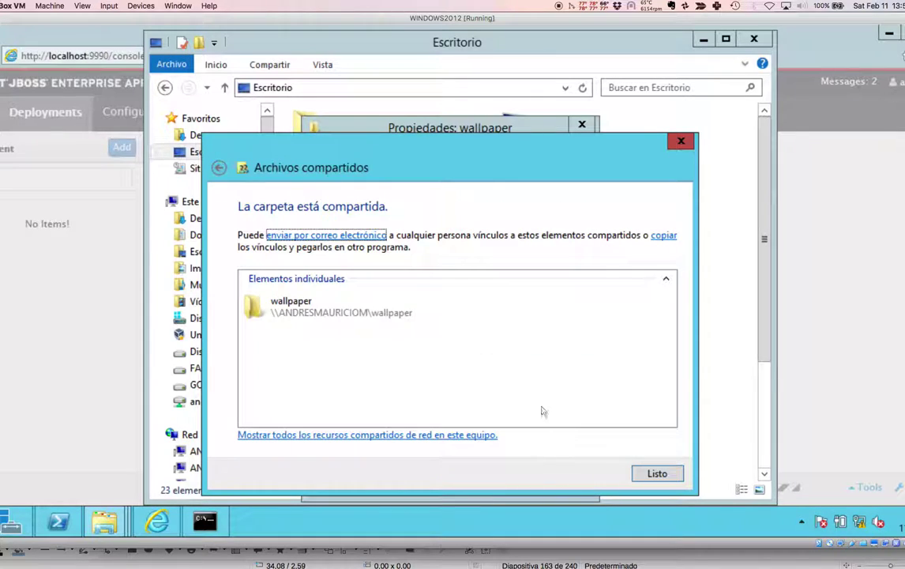
left_click(657, 473)
Examine the advanced sharing permissions of Todos on the wallpaper folder without changing them
left_click(454, 344)
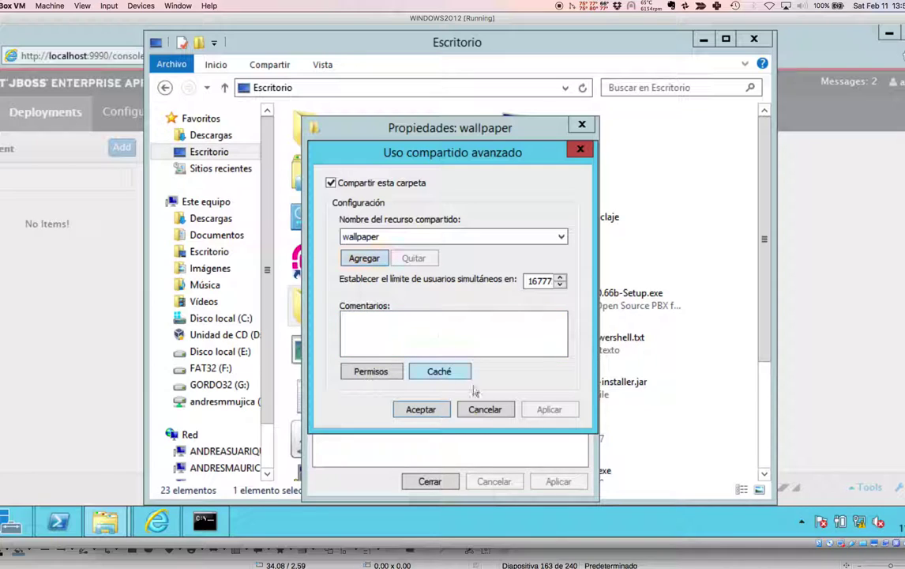
left_click(368, 371)
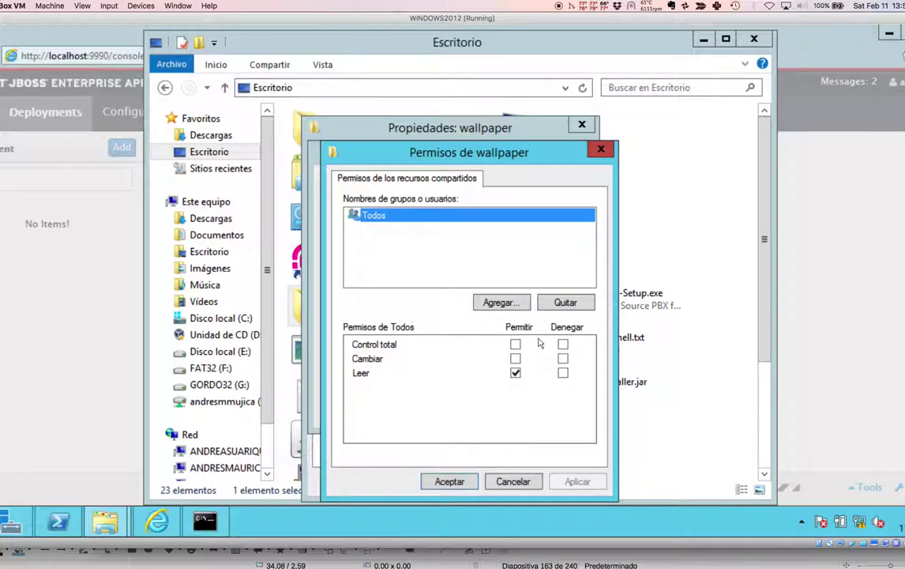
key("Tab")
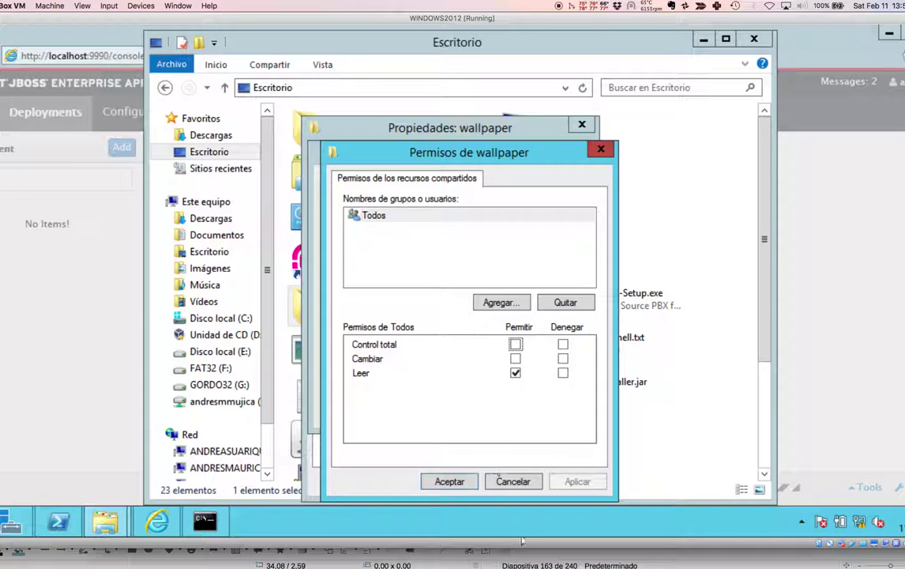
left_click(512, 480)
left_click(483, 409)
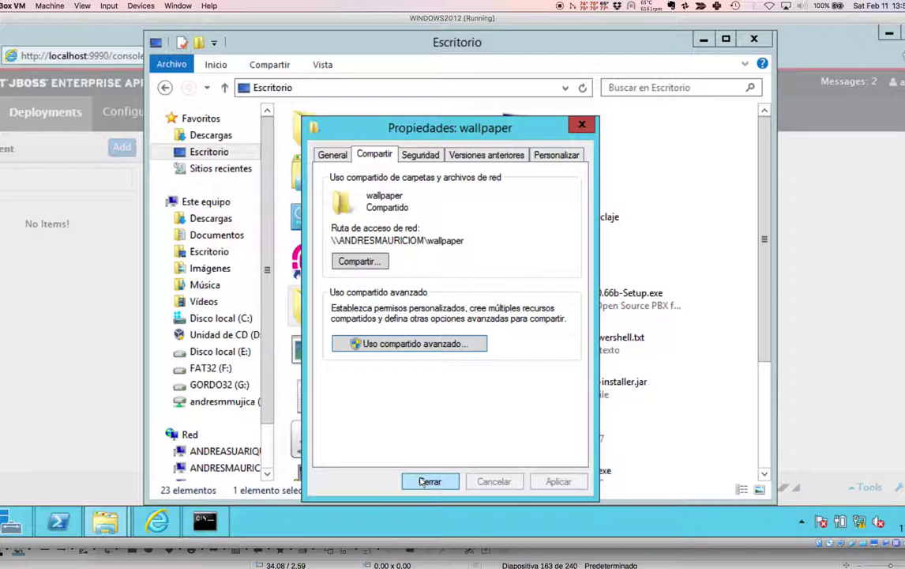
Add the user curioso with Lectura permission to the wallpaper share, then close the folder properties and File Explorer
left_click(358, 260)
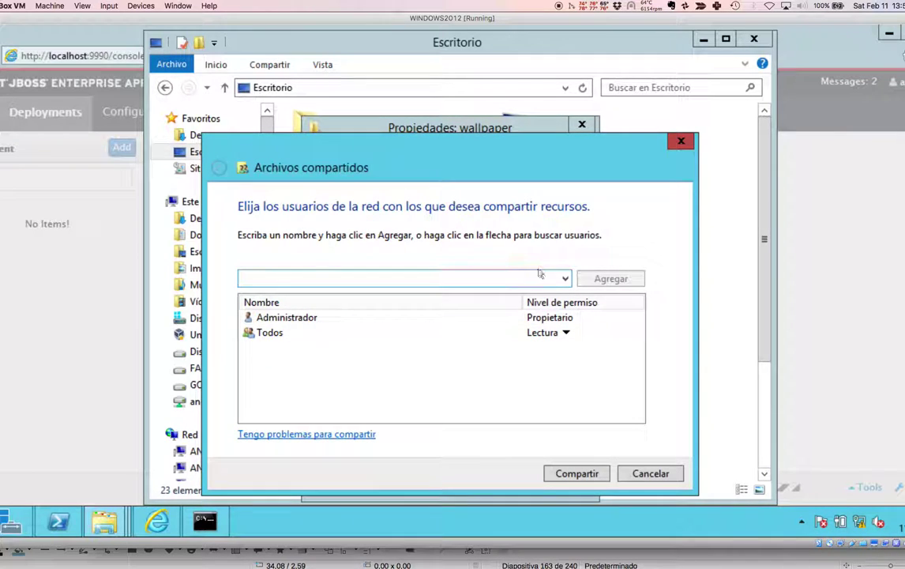
type("curioso")
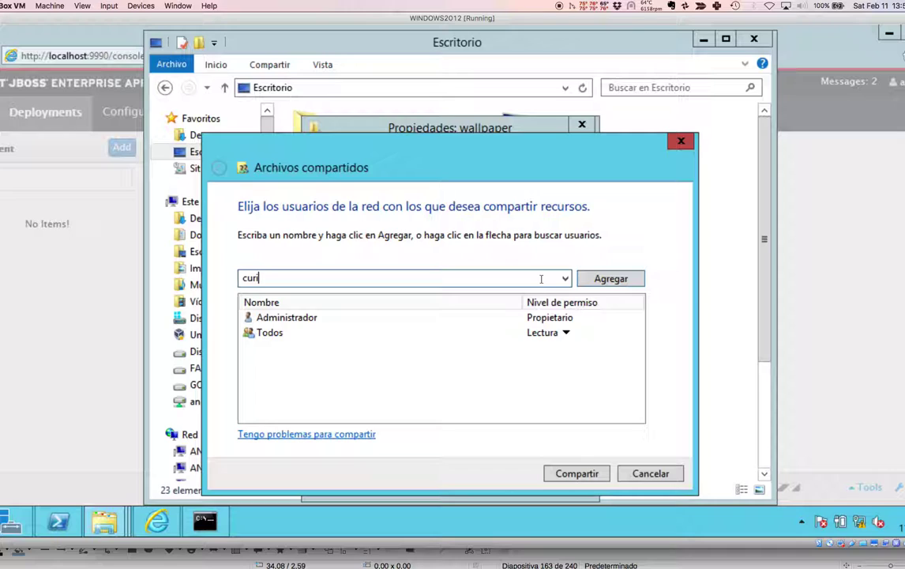
left_click(608, 281)
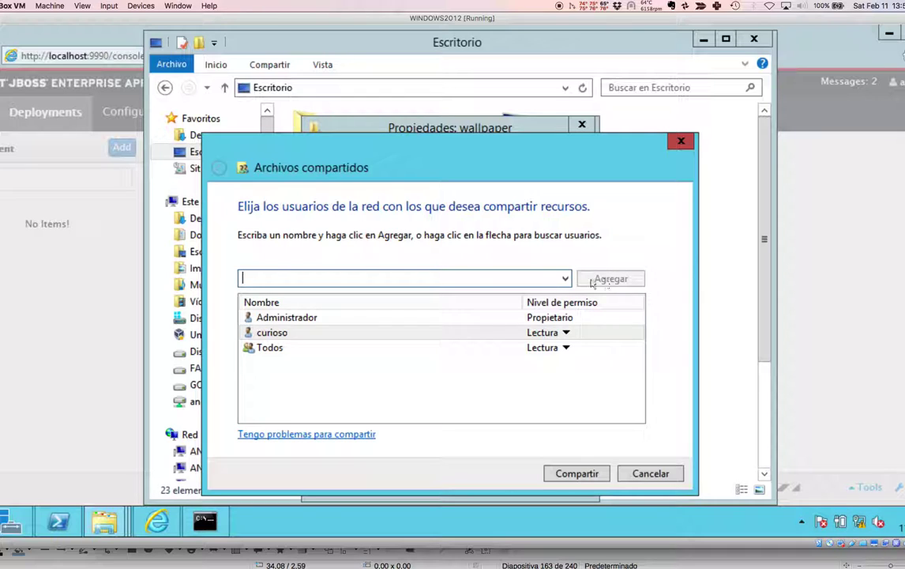
left_click(575, 473)
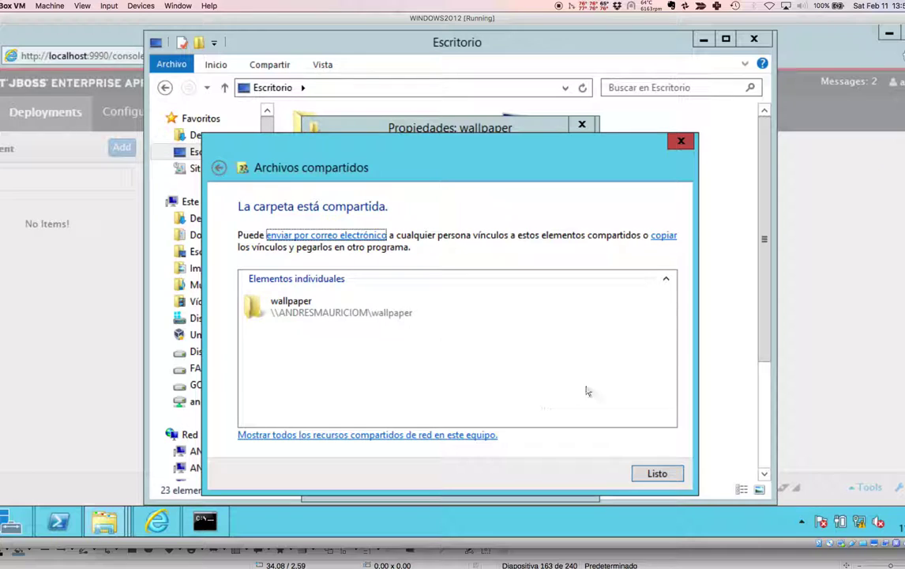
left_click(650, 474)
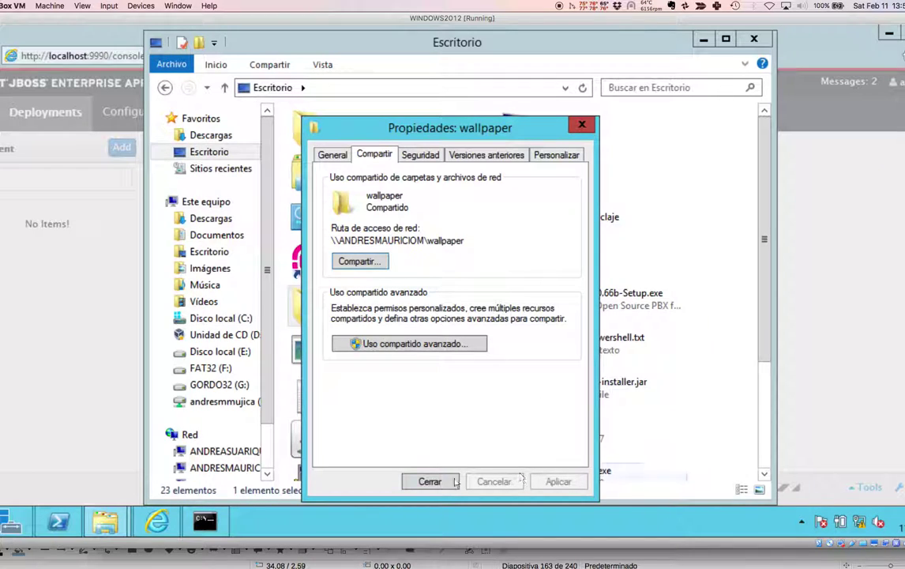
left_click(429, 481)
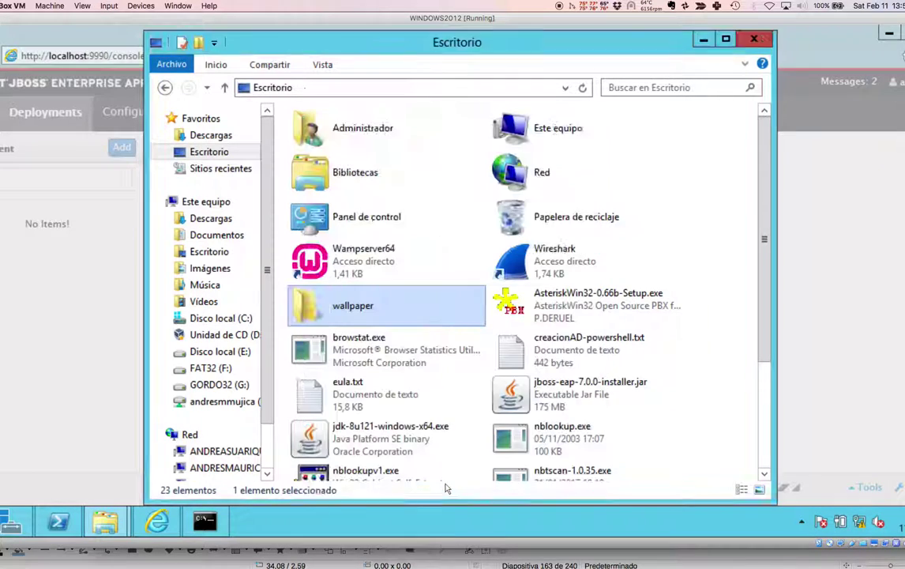
left_click(753, 38)
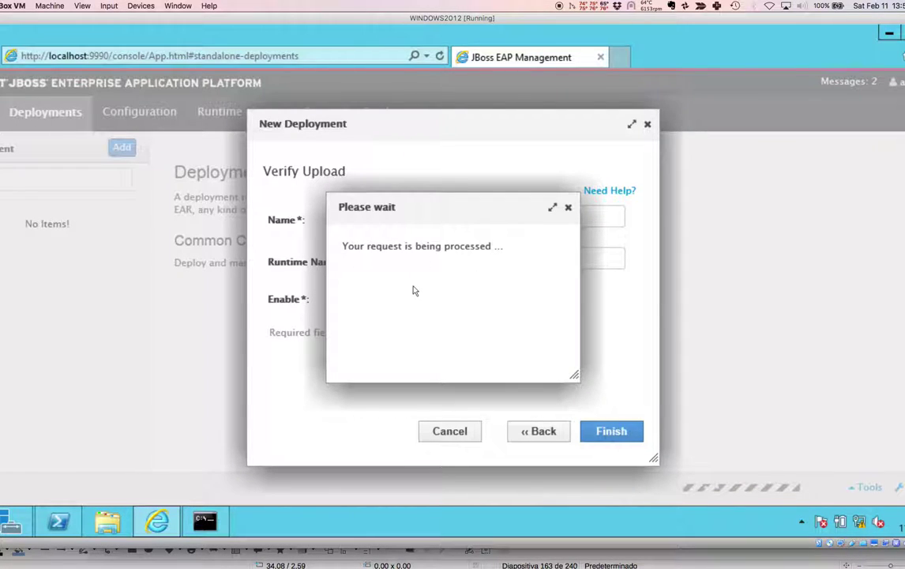
Dismiss the wait dialog and cancel the new deployment of sample.war in the JBoss console
left_click(563, 212)
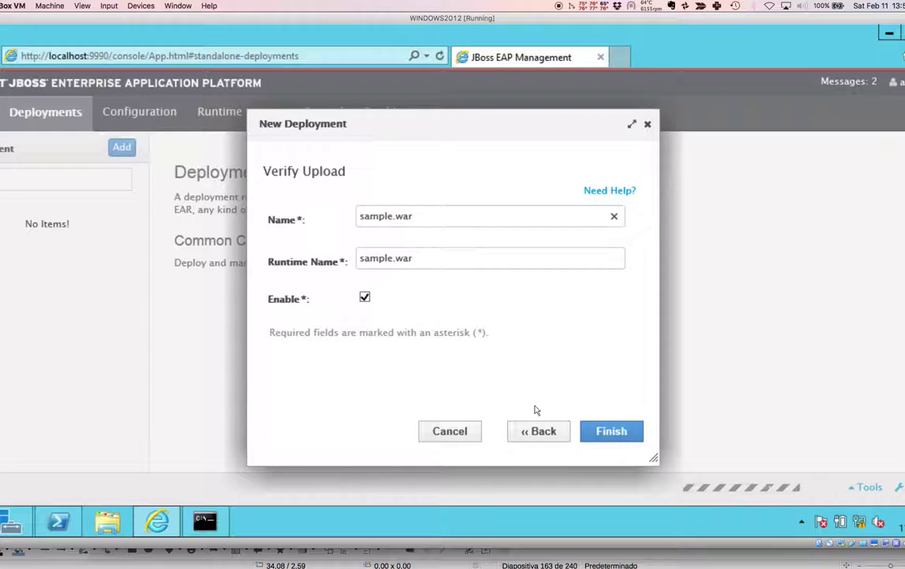
left_click(461, 431)
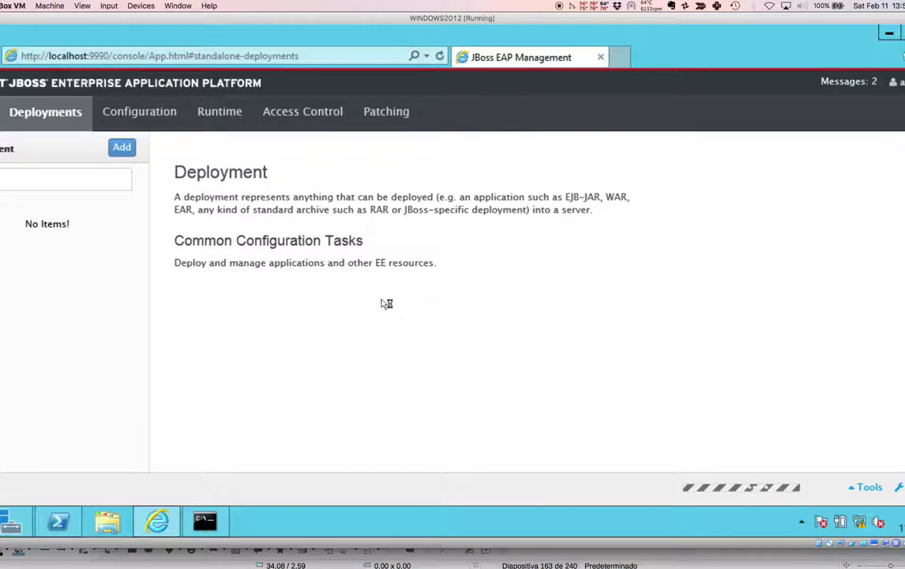
Upload jboss-as-helloworld.war as a new deployment and finish deploying it
left_click(122, 146)
left_click(123, 146)
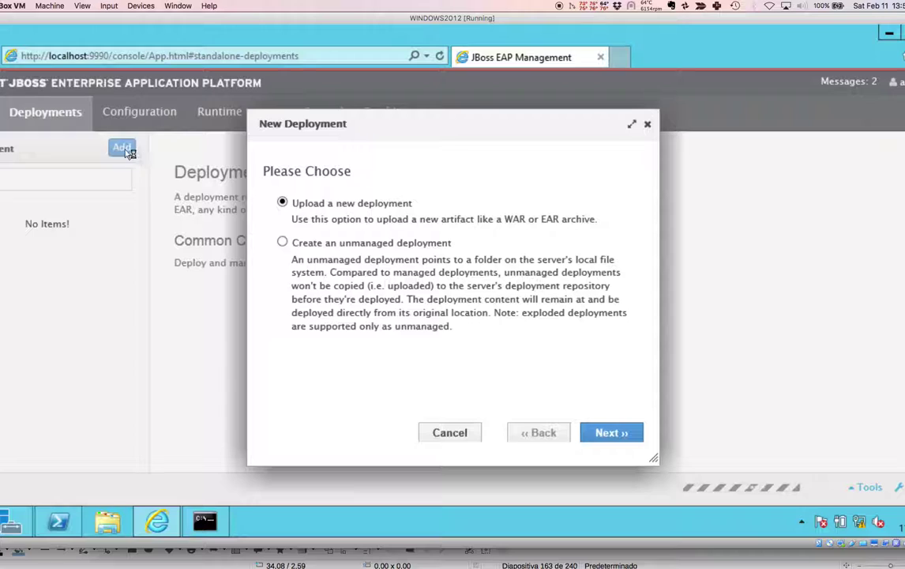
left_click(606, 432)
left_click(403, 226)
double_click(192, 136)
left_click(616, 437)
left_click(599, 430)
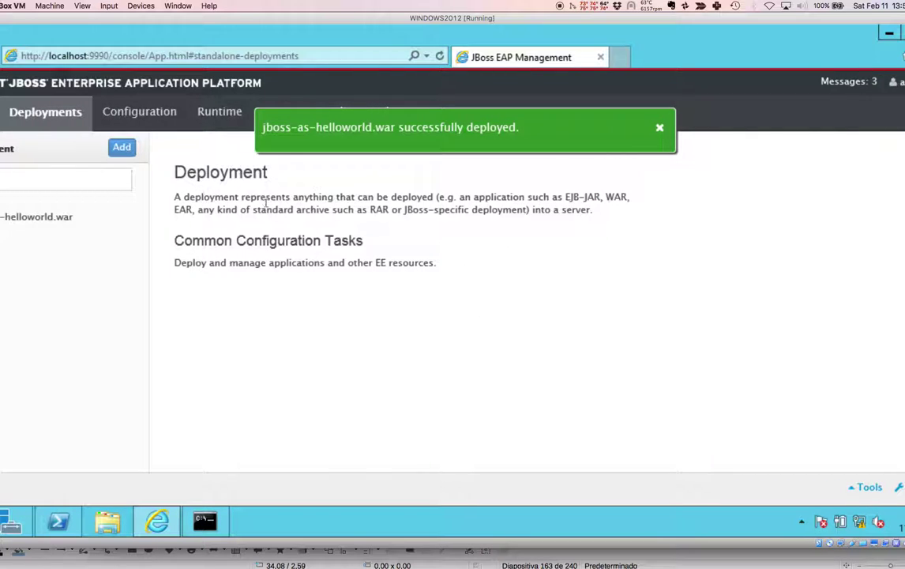
Open the jboss-as-helloworld.war deployment's details and review its data attributes
left_click(40, 220)
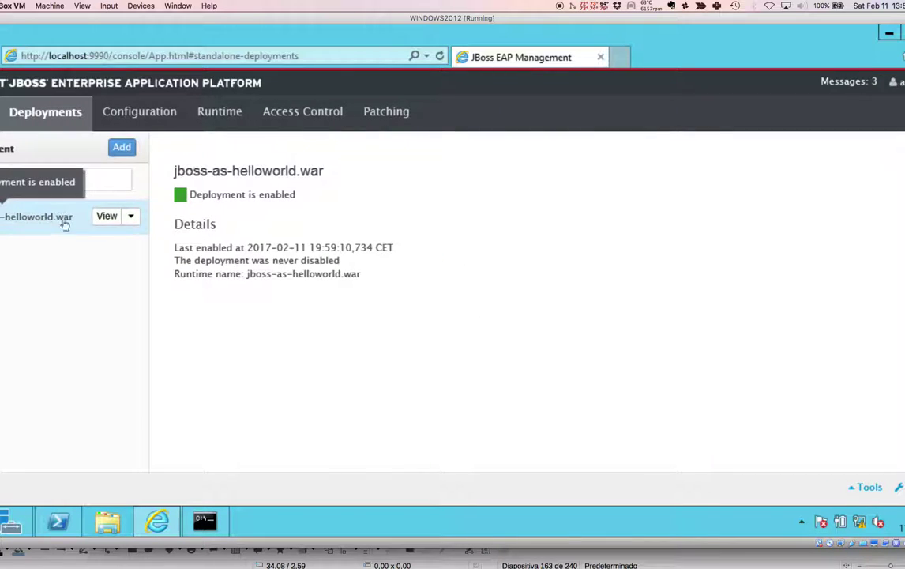
left_click(106, 217)
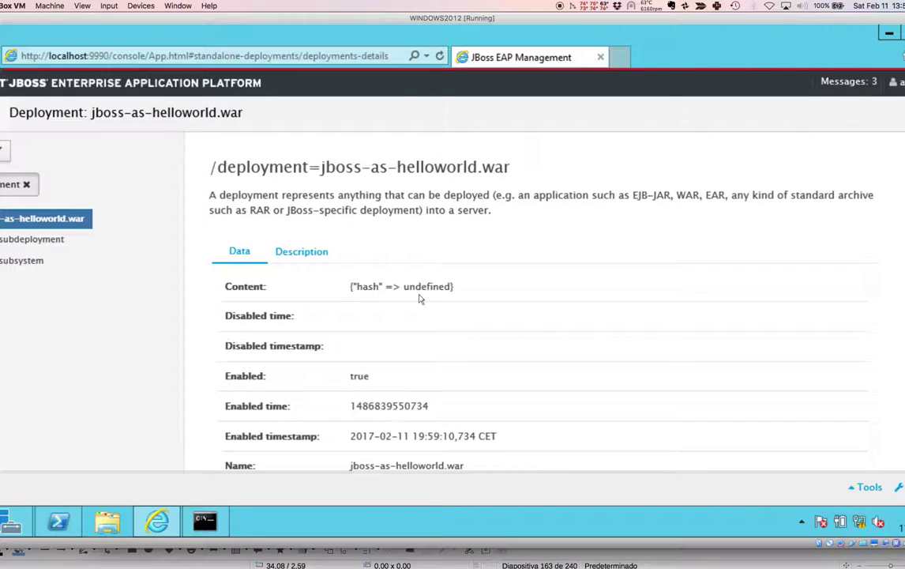
scroll(394, 342, "down", 3)
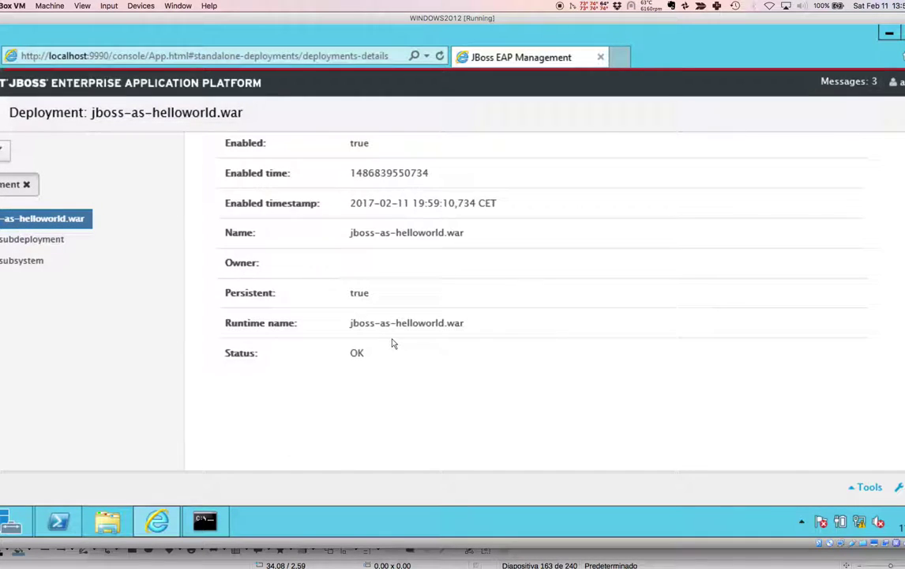
scroll(394, 342, "up", 3)
Examine the deployment's subdeployment and subsystem resources, the logging description, and the description attributes of jboss-as-helloworld.war itself
left_click(33, 238)
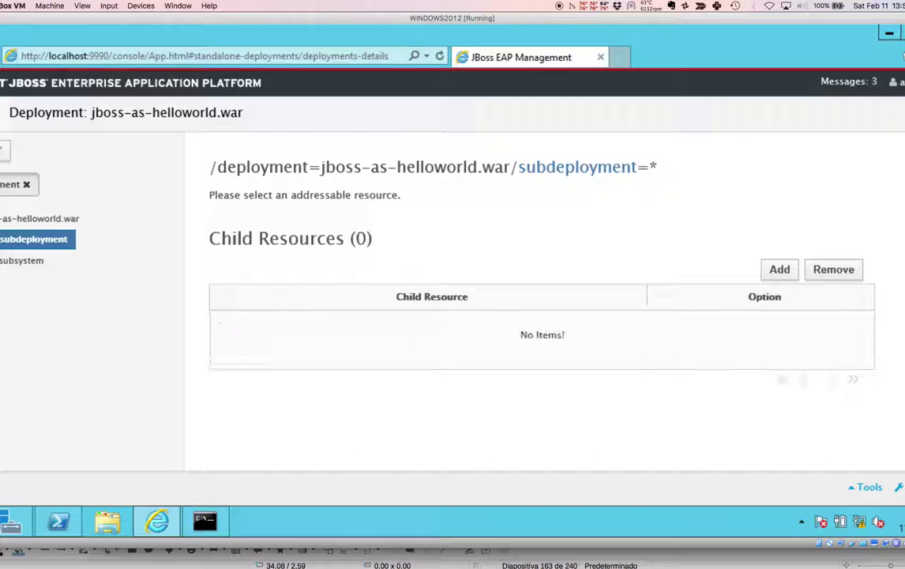
left_click(10, 259)
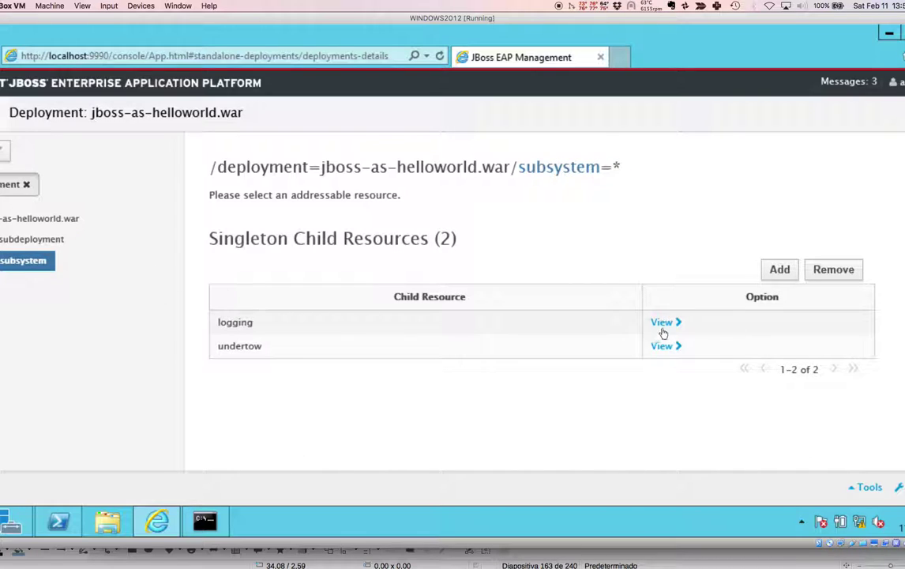
left_click(661, 324)
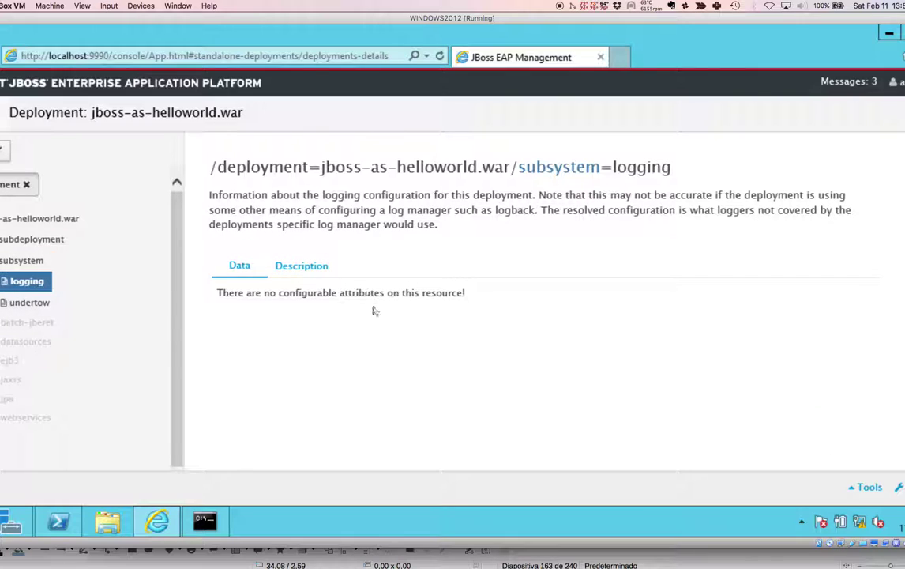
left_click(306, 267)
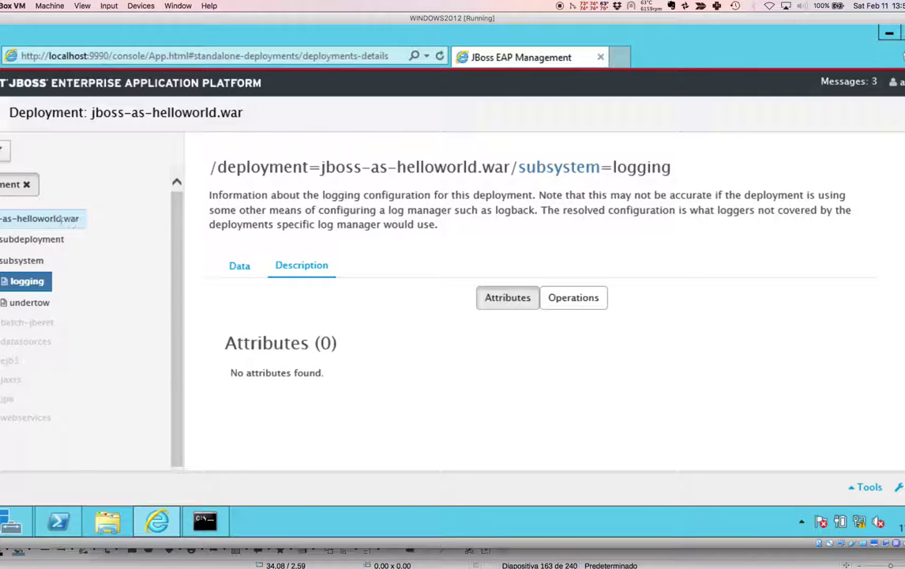
left_click(28, 220)
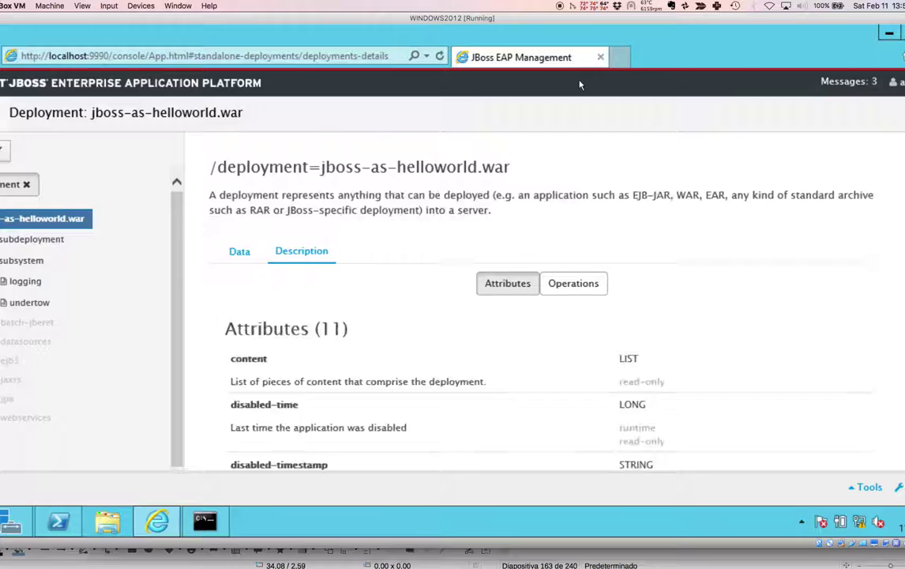
left_click(616, 57)
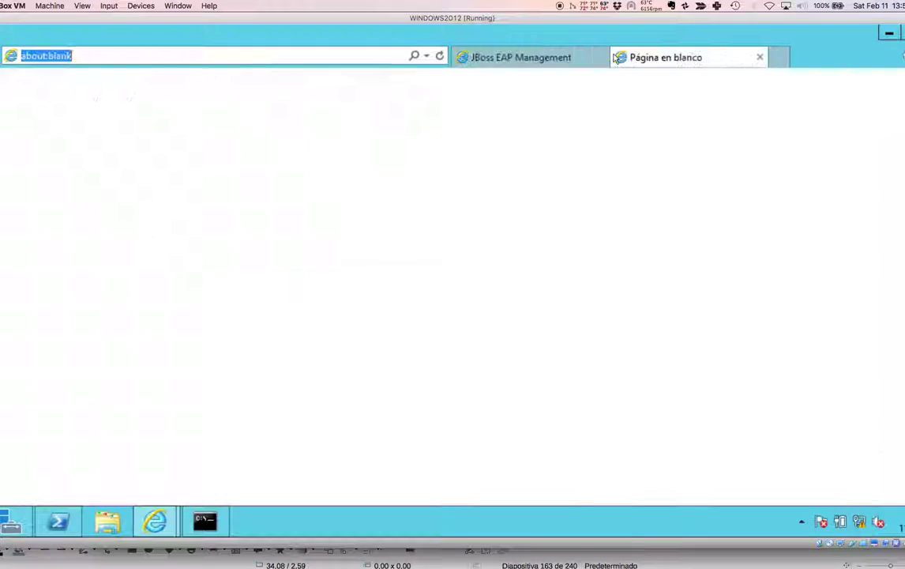
type("localhost")
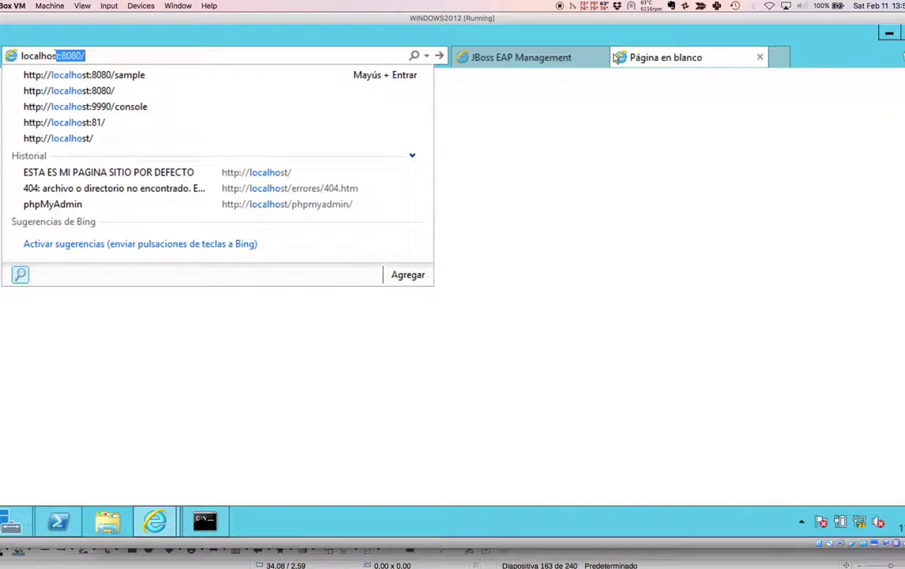
key("Down")
key("Down")
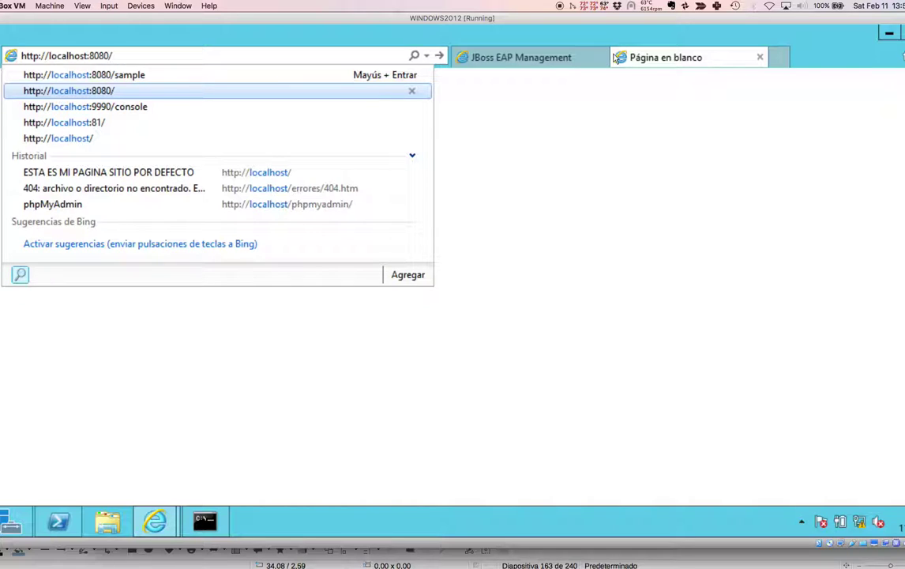
key("Return")
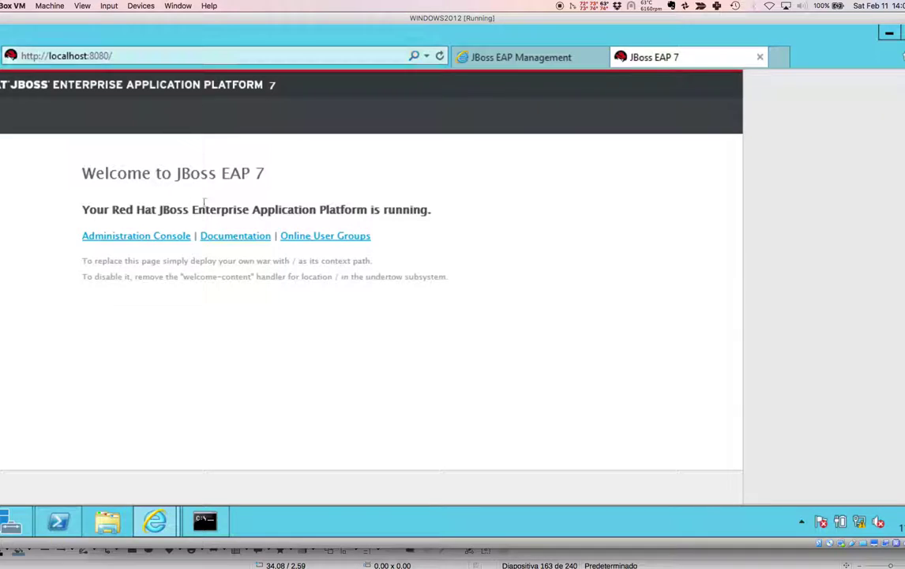
left_click(523, 60)
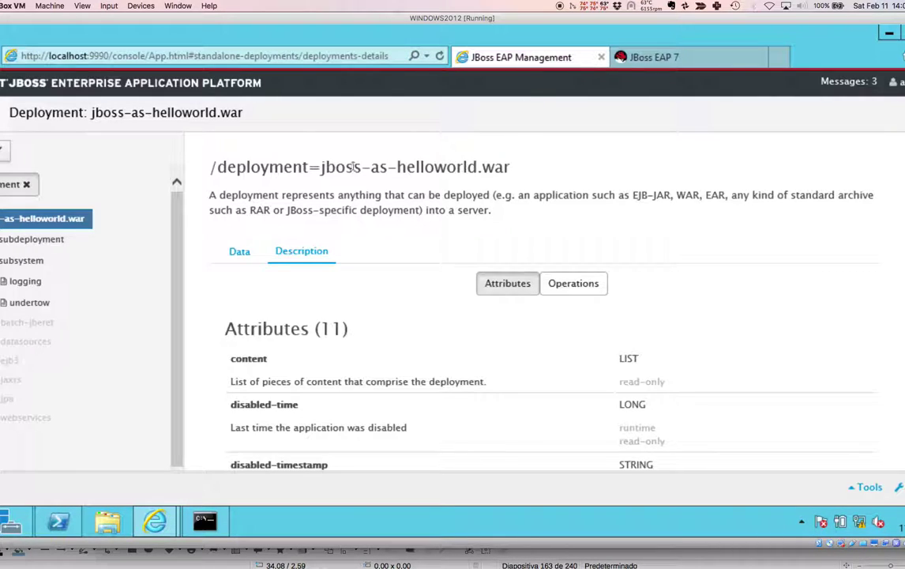
left_click_drag(316, 167, 478, 170)
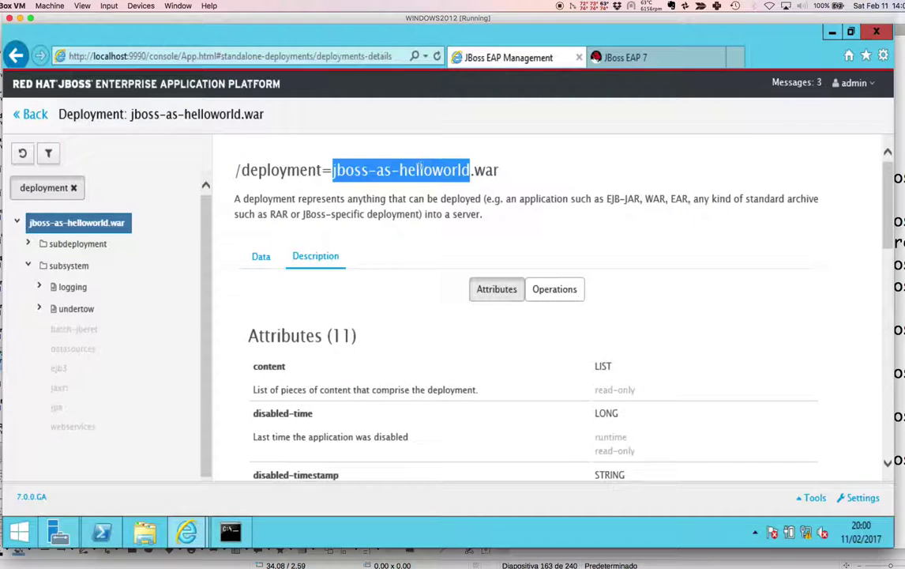
right_click(417, 170)
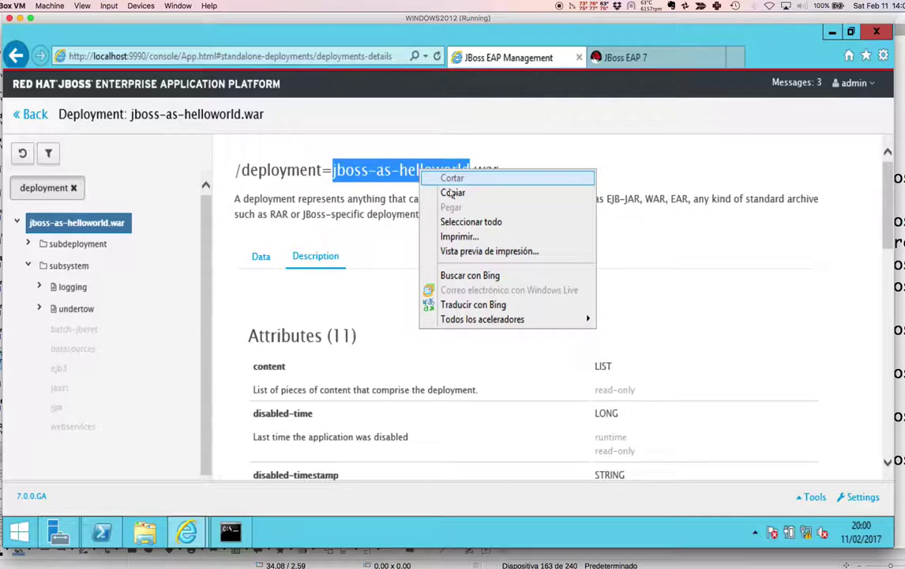
left_click(451, 188)
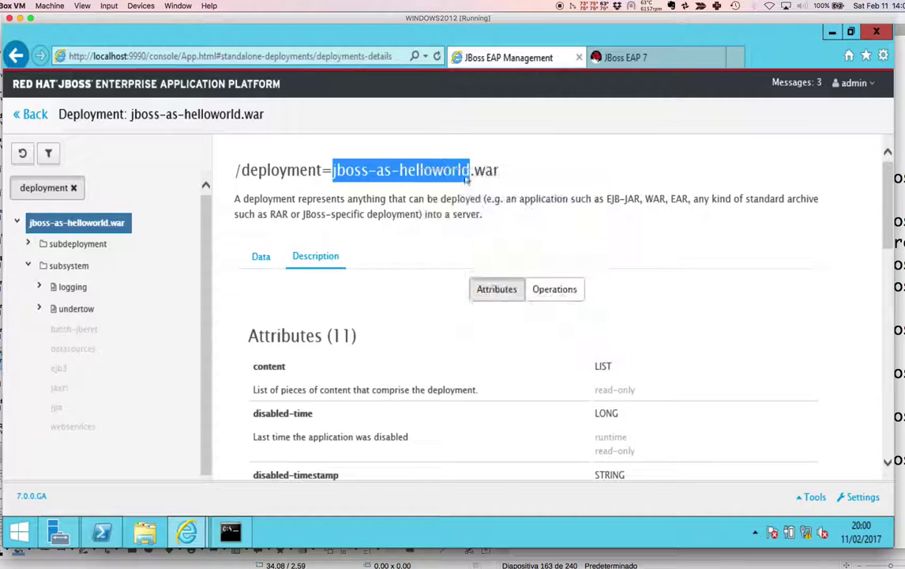
left_click(233, 57)
left_click(230, 56)
right_click(230, 57)
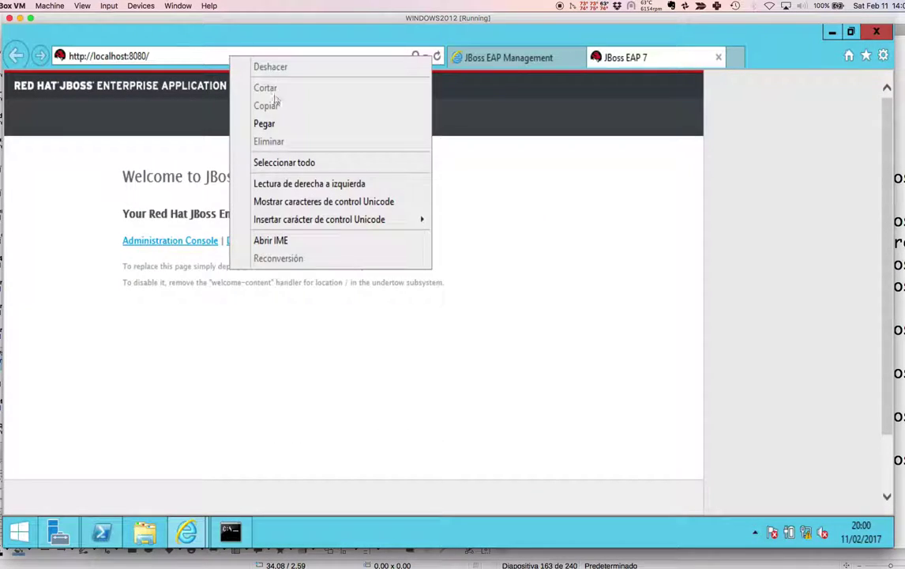
left_click(281, 124)
key("Return")
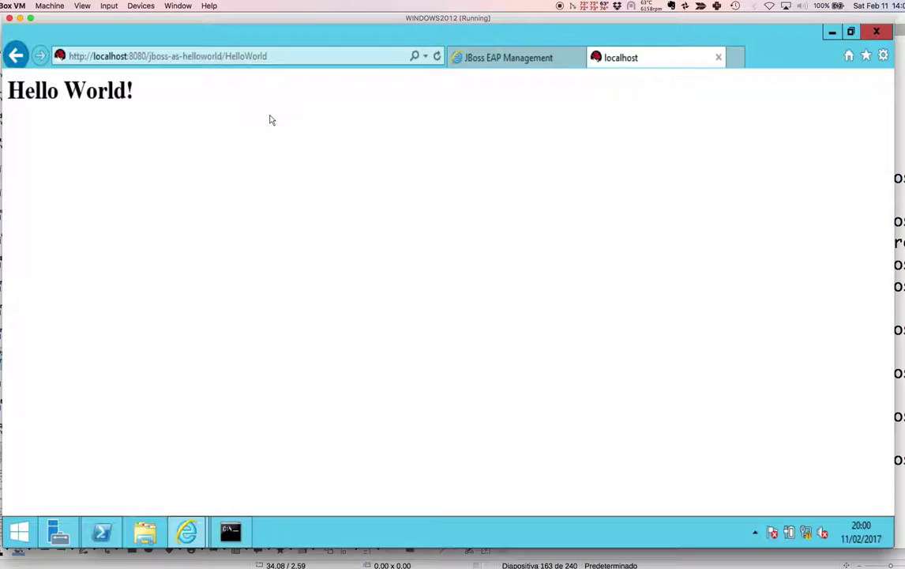
Return to the management console's deployments list and upload sample.war from Downloads as a new enabled deployment
left_click(484, 59)
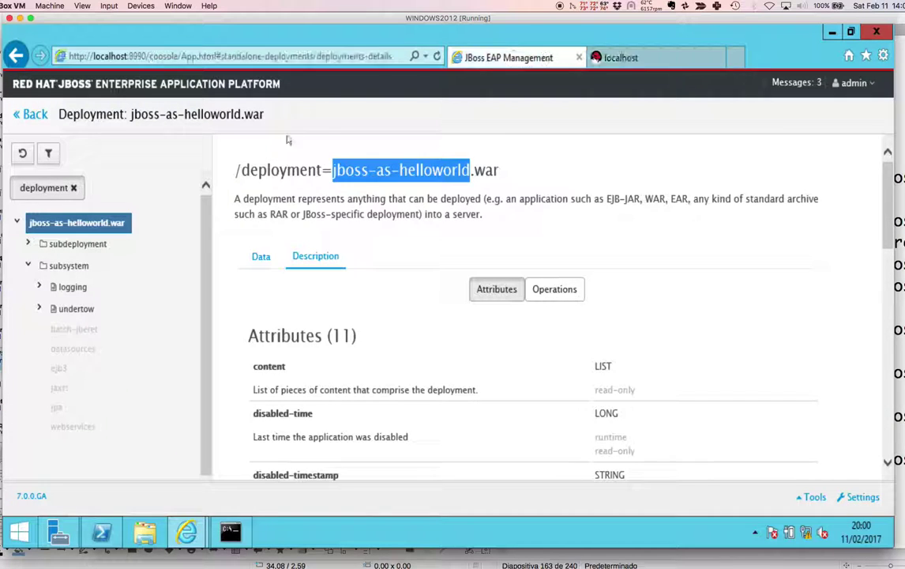
left_click(34, 116)
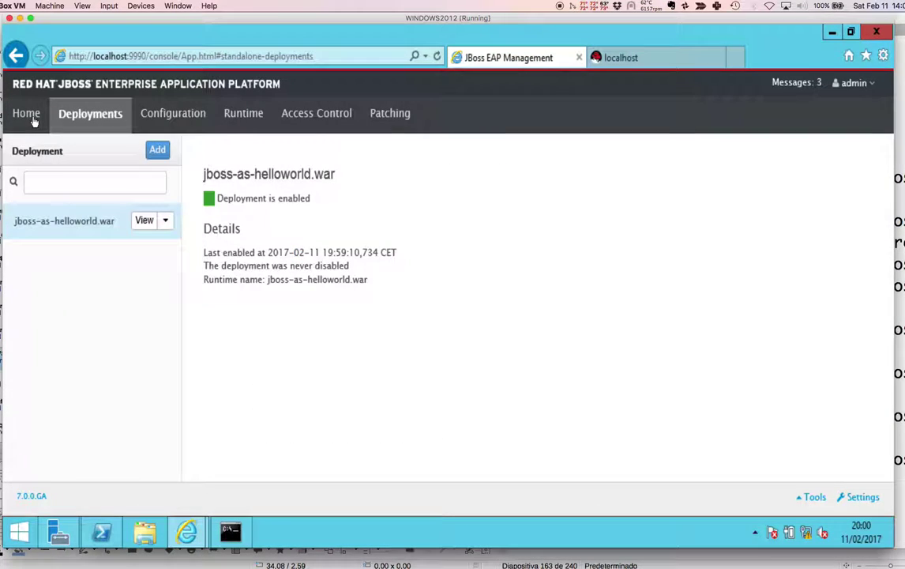
left_click(154, 149)
left_click(581, 440)
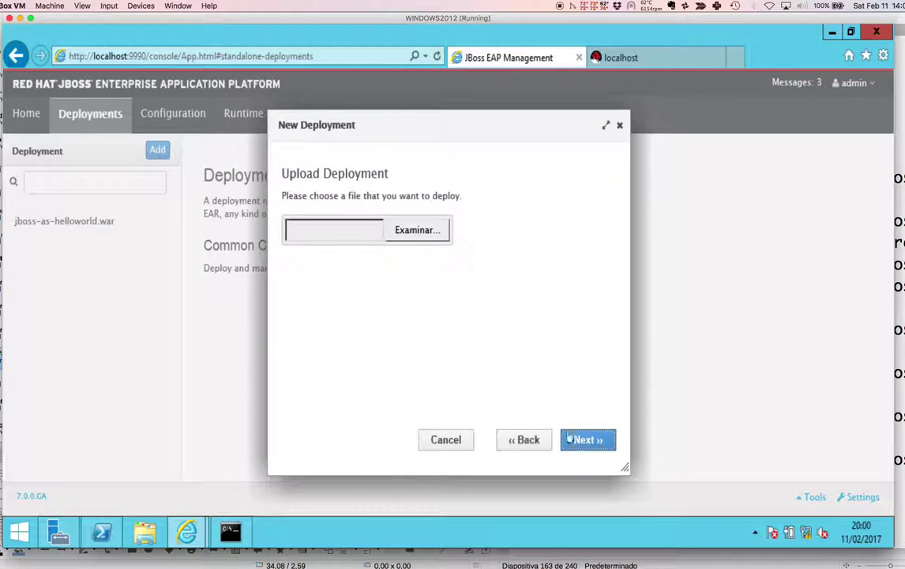
left_click(419, 242)
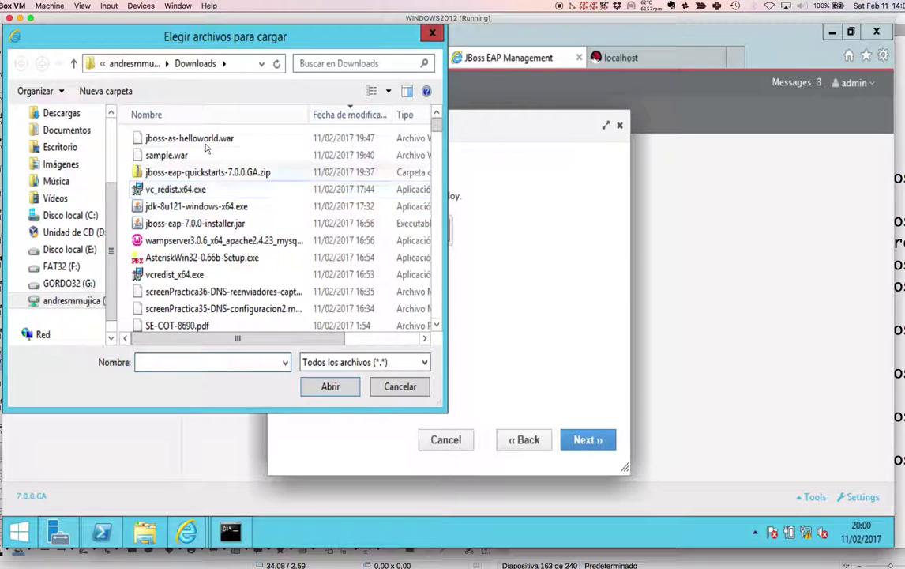
left_click(166, 154)
double_click(168, 156)
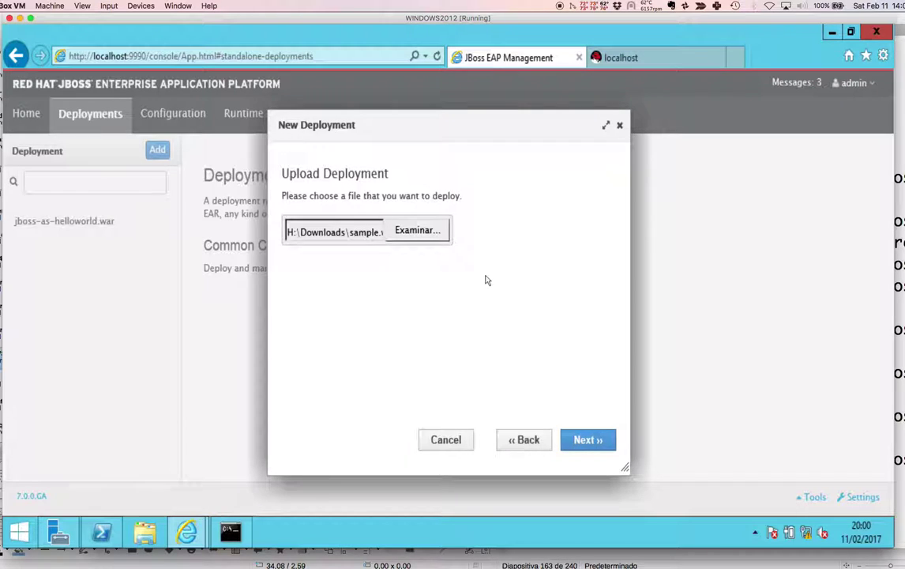
left_click(579, 443)
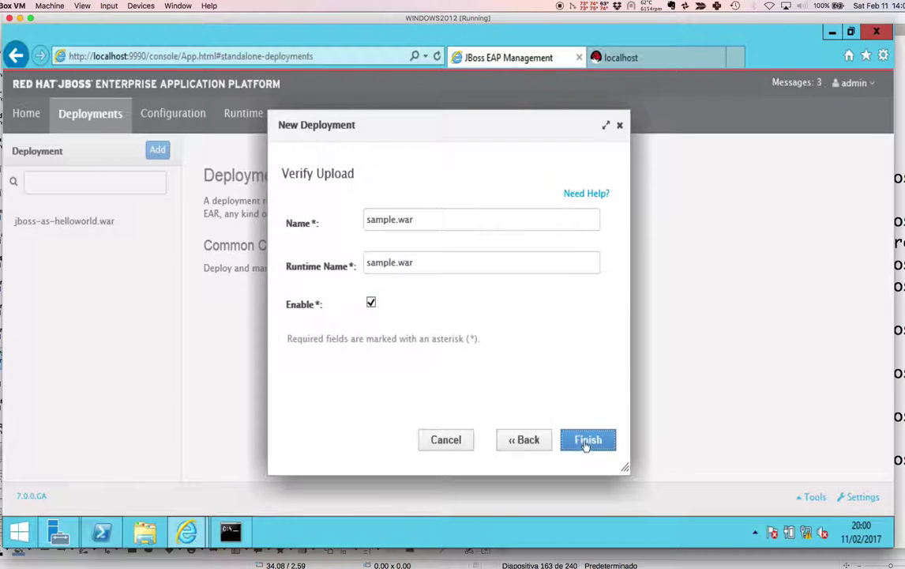
left_click(585, 446)
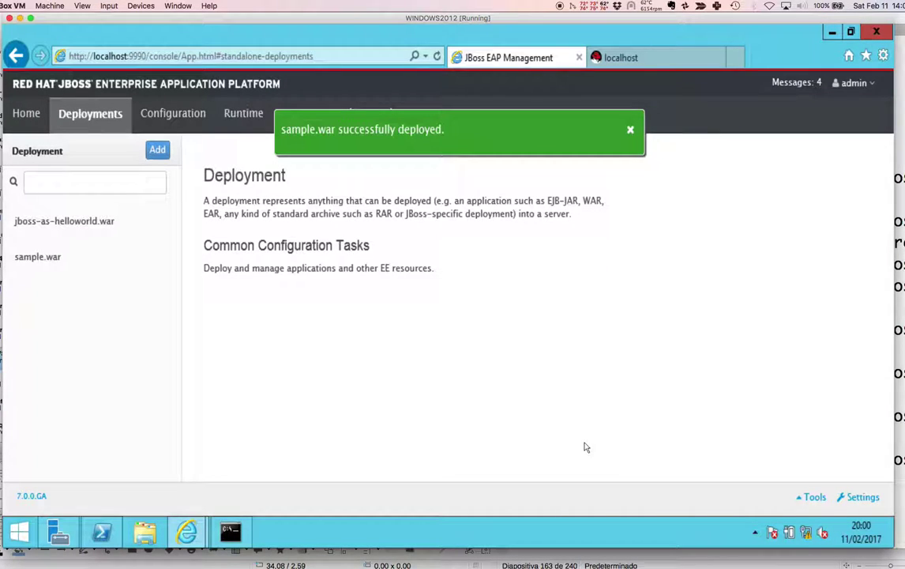
left_click(631, 129)
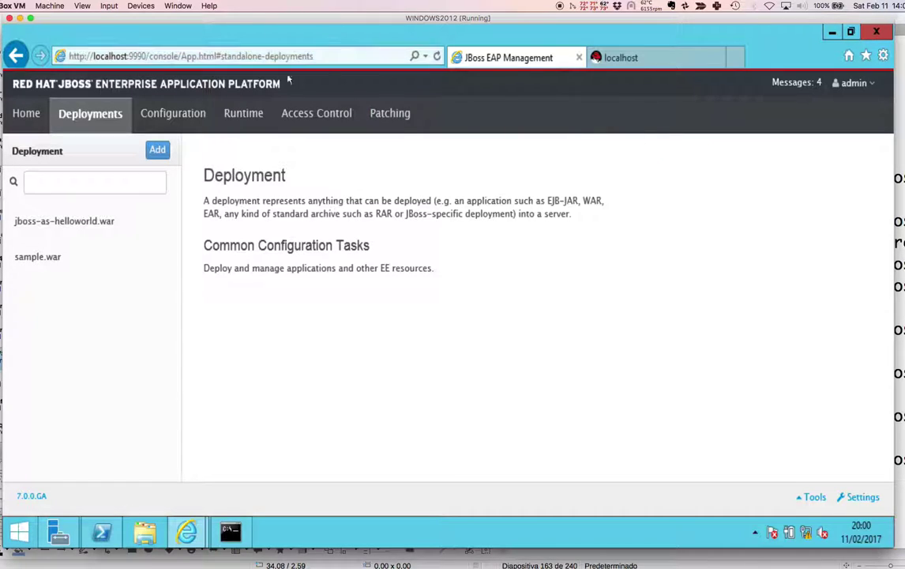
Open the sample.war deployment's details and view its subdeployment and subsystem resources
left_click(41, 266)
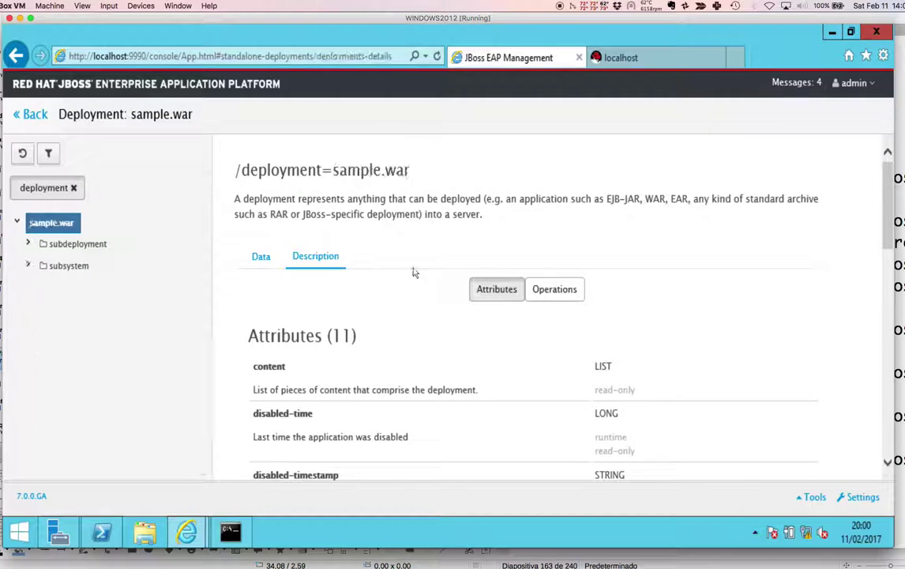
left_click(87, 243)
left_click(59, 266)
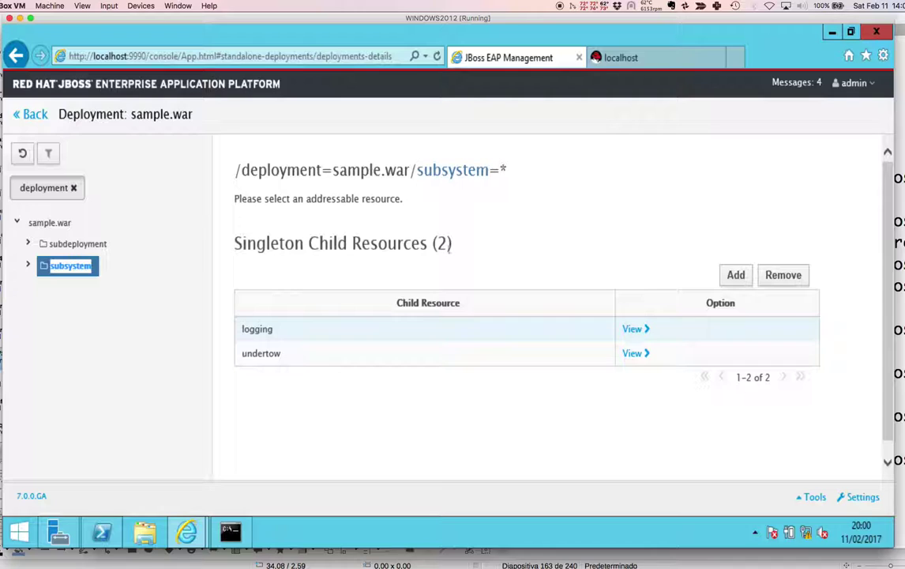
left_click(620, 57)
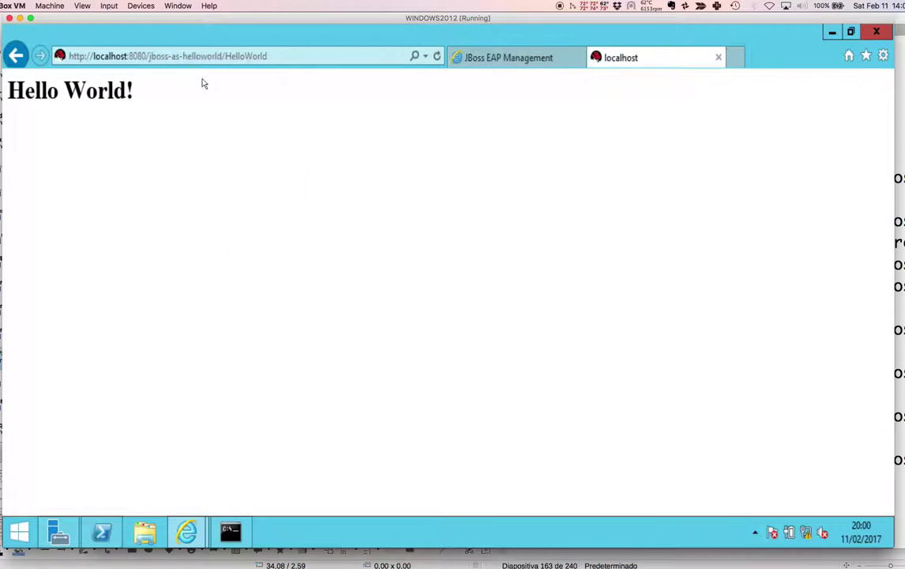
left_click(168, 57)
left_click(168, 57)
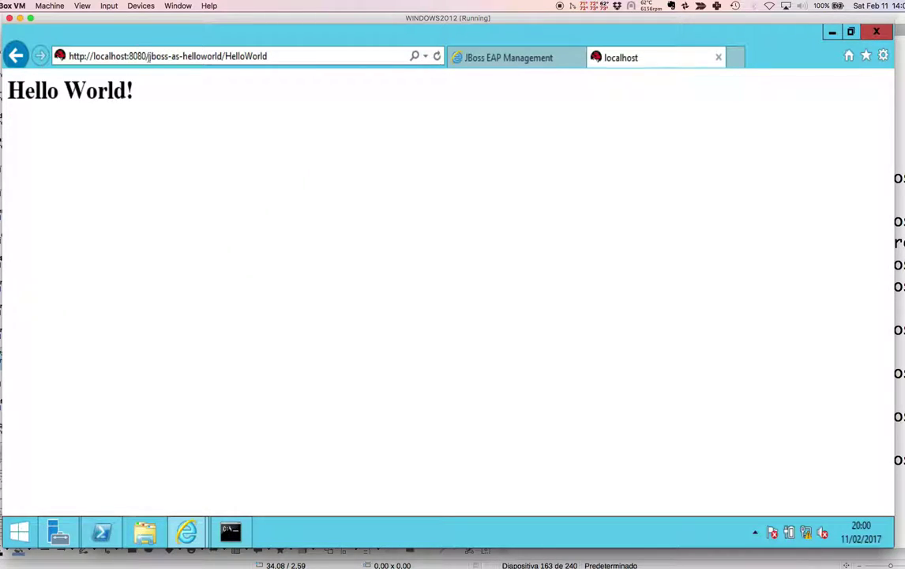
left_click_drag(168, 57, 388, 76)
type("sample")
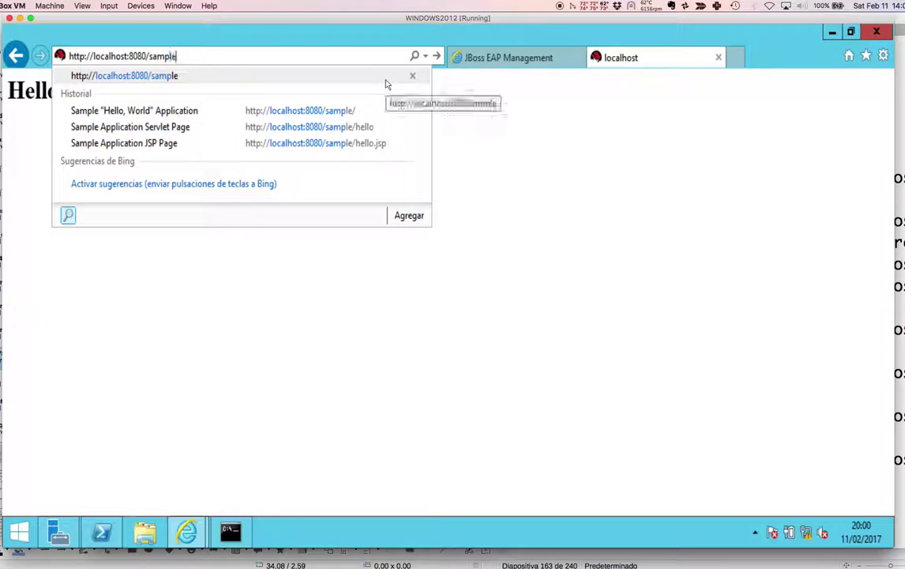
key("Return")
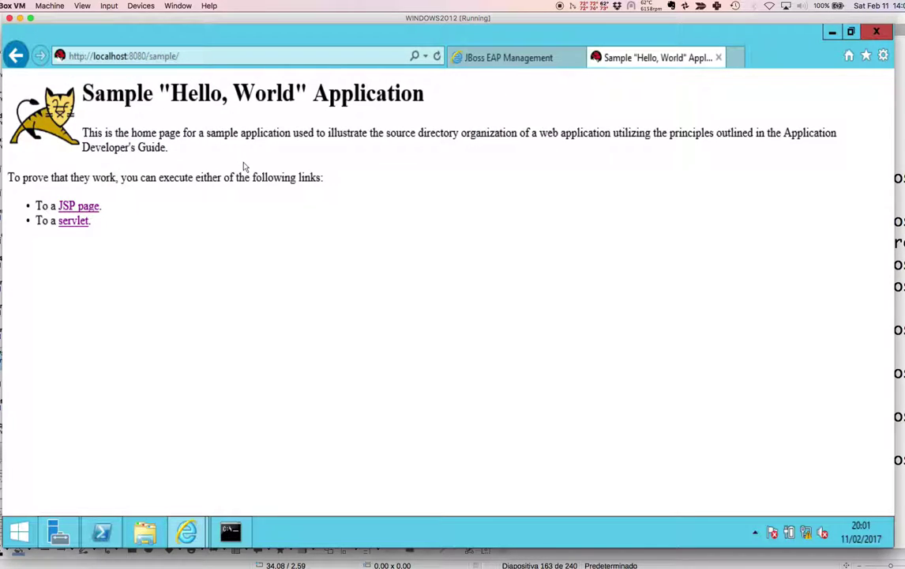
Check the sample application's JSP page, return to its home page, and open its servlet page
left_click(86, 206)
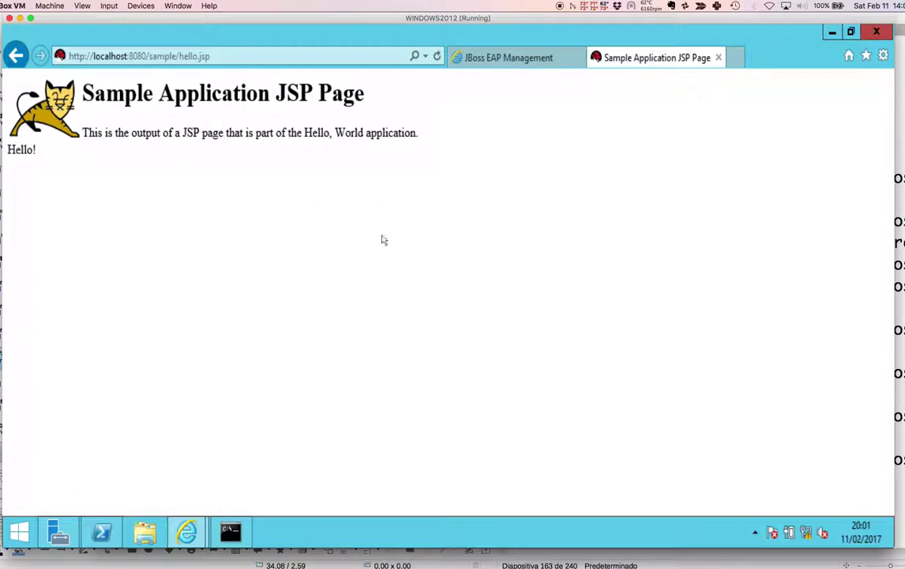
left_click(16, 55)
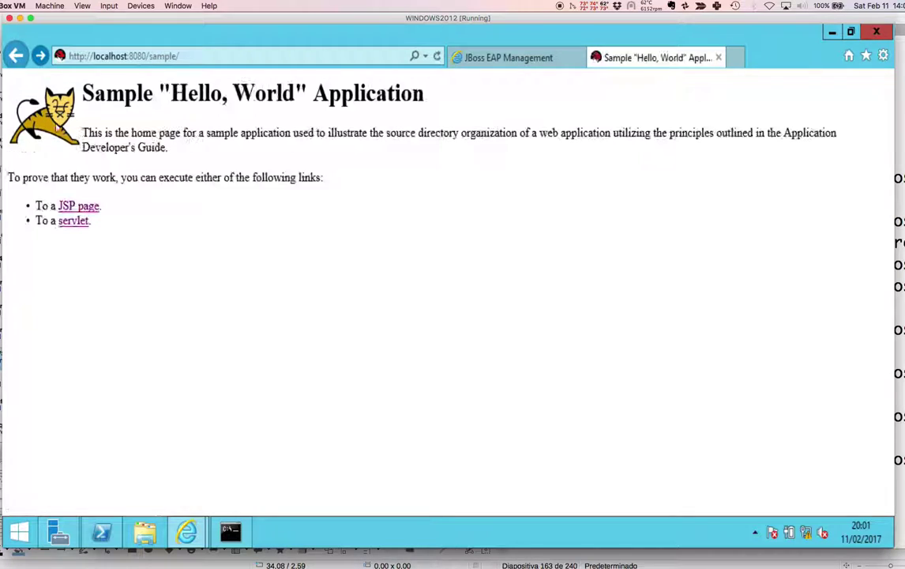
left_click(68, 224)
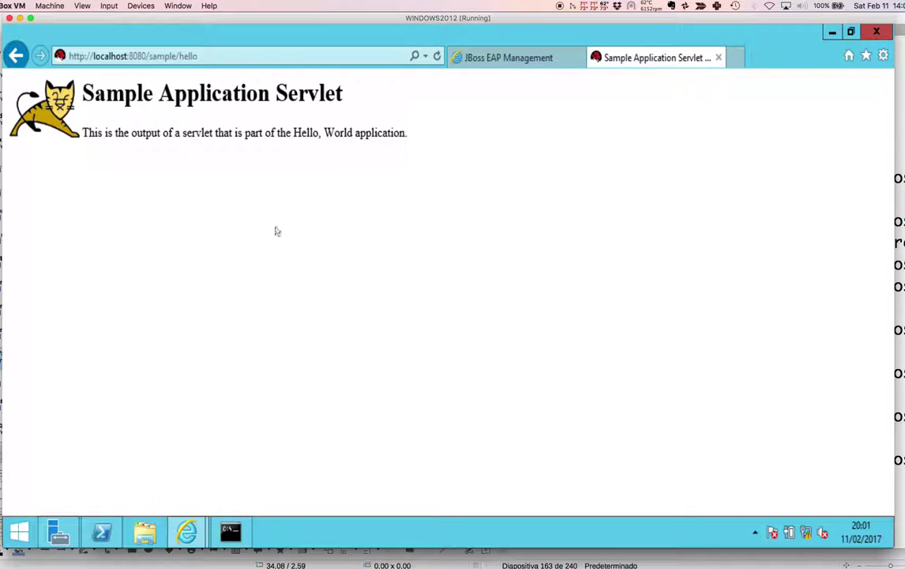